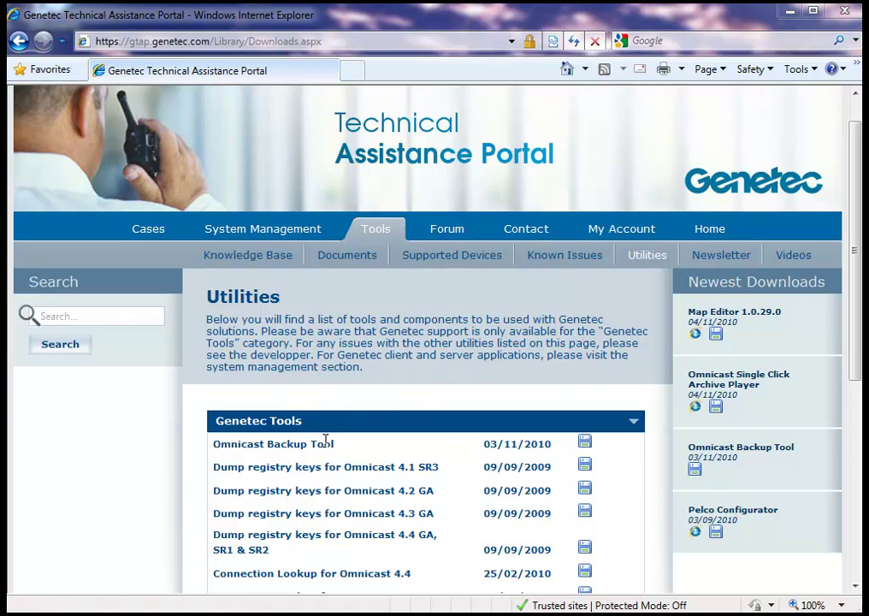
Open the downloaded BackupTool[1].zip in WinZip and select OmniBackup.exe.
click(585, 442)
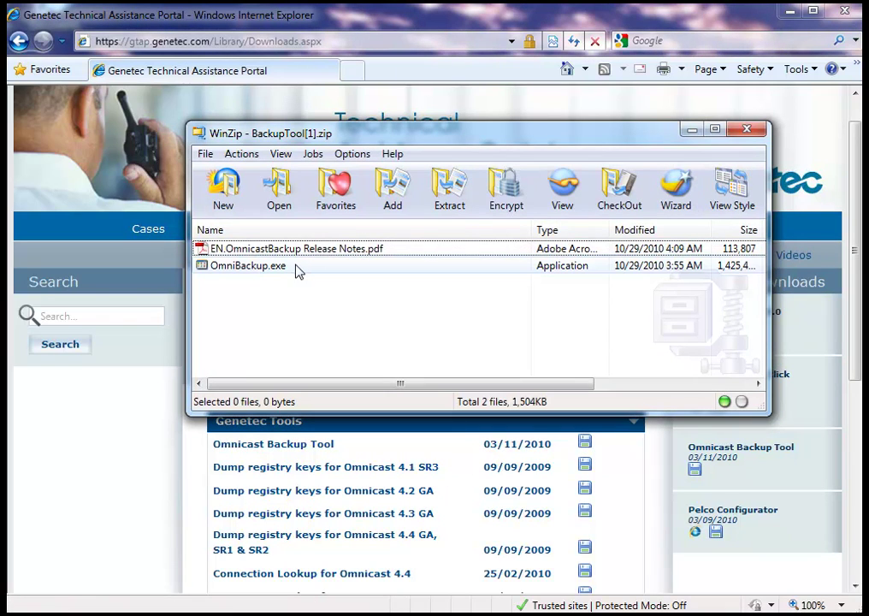
click(299, 267)
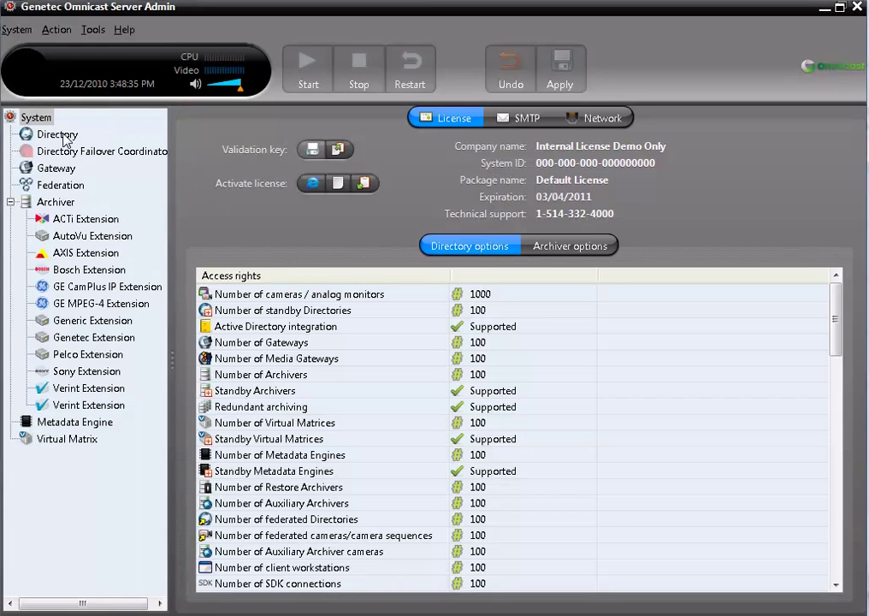
click(62, 135)
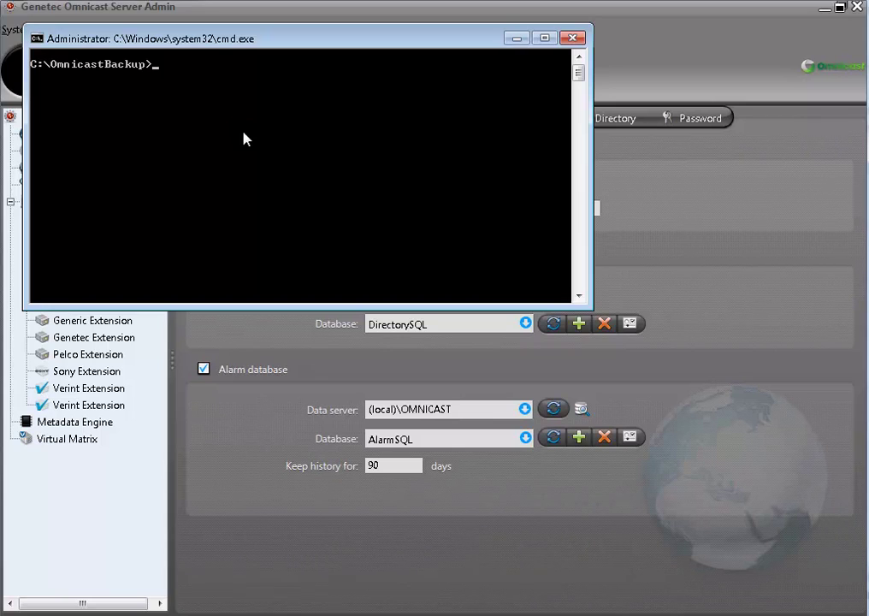
Run 'OmniBackup.exe -b' to back up AlarmSQL and DirectorySQL into a dated zip.
text(Omni)
key(Tab)
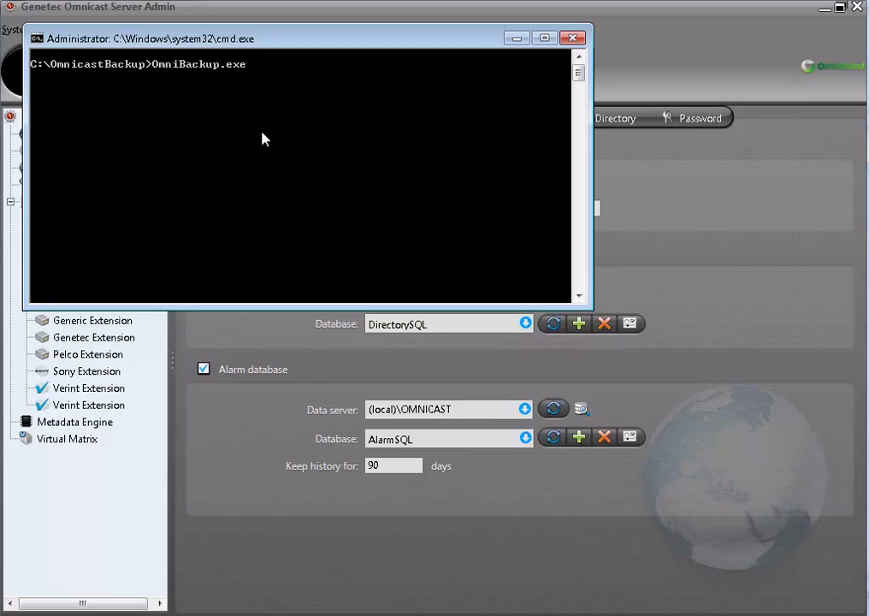
text(-b)
key(Return)
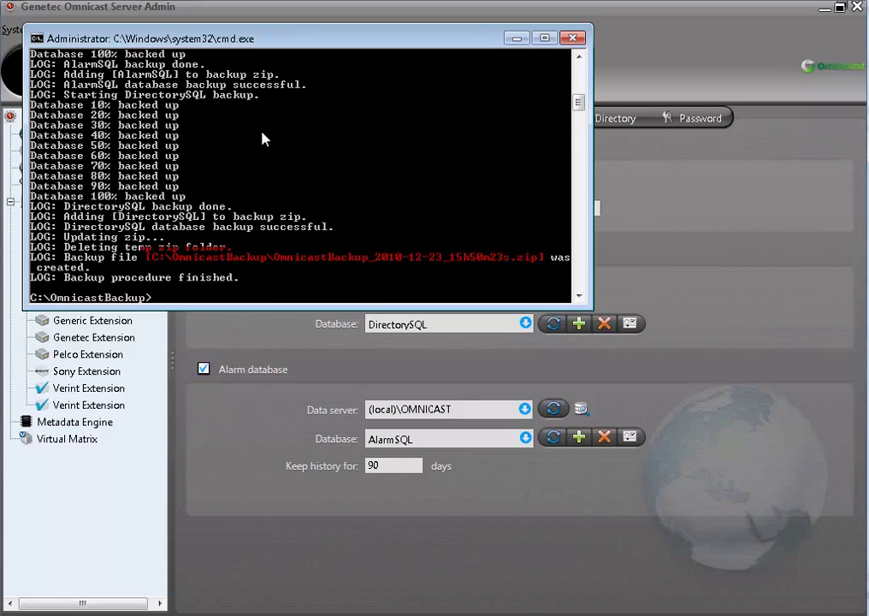
Confirm OmnicastBackup_2010-12-23_15h50m23s.zip exists in C:\OmnicastBackup, then return to Server Admin.
click(517, 38)
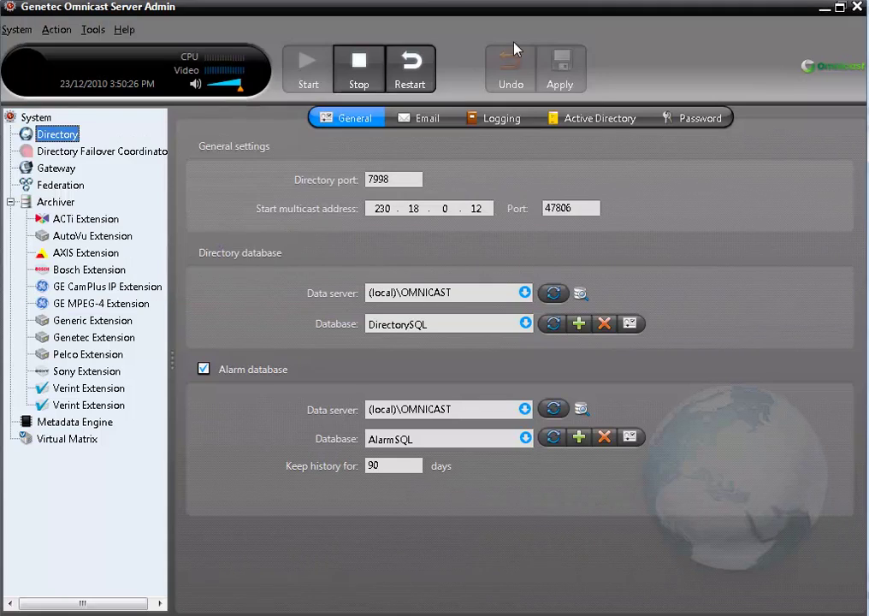
key(alt+Tab)
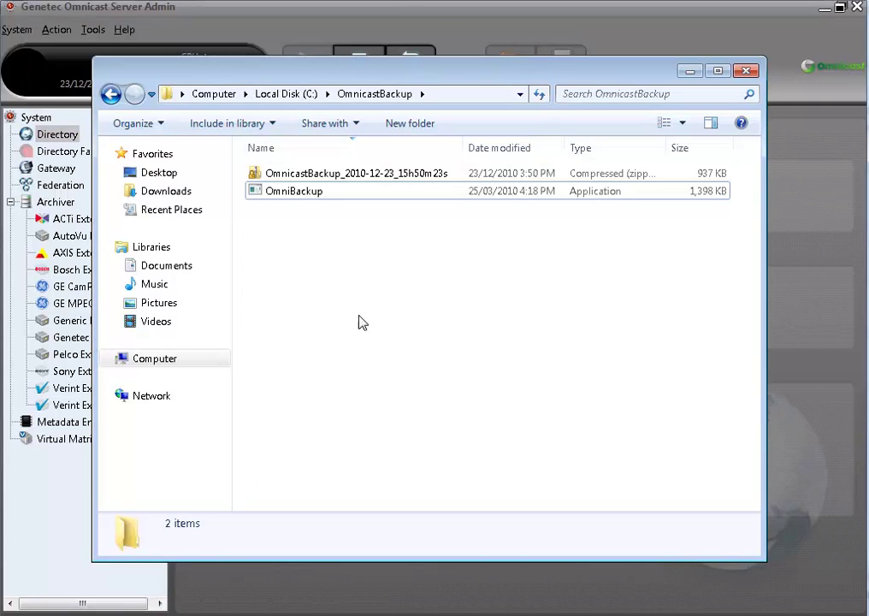
click(430, 174)
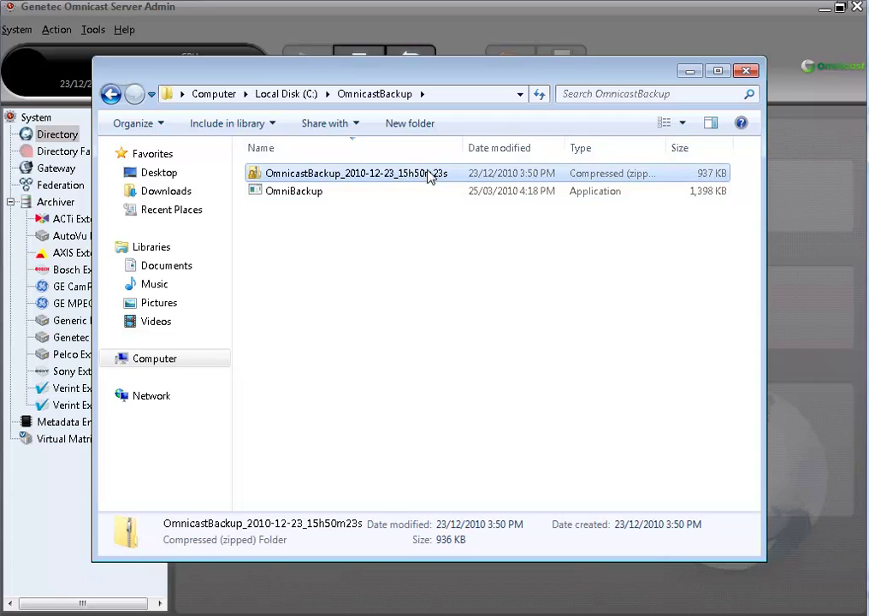
click(690, 71)
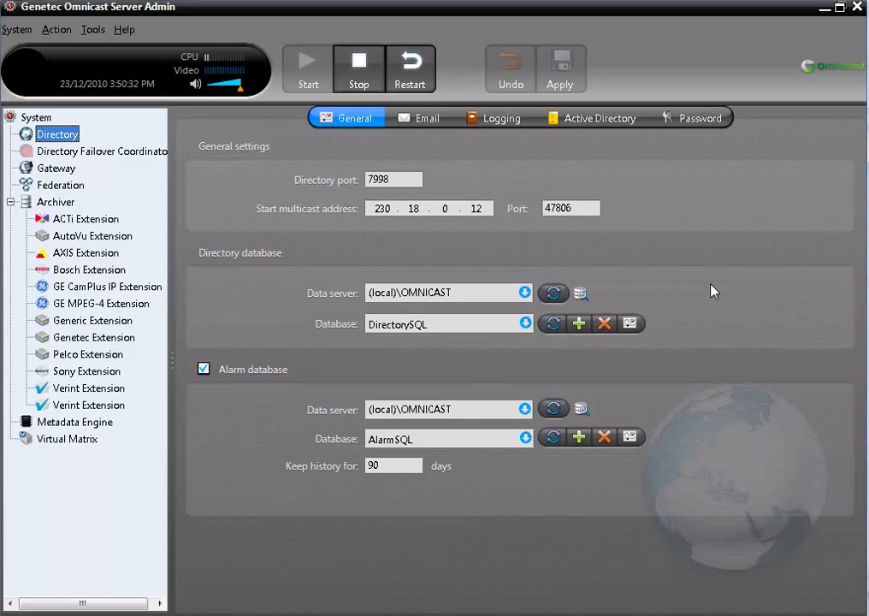
Check the DirectorySQL properties: 153 entities and 5256 entity configs.
click(630, 323)
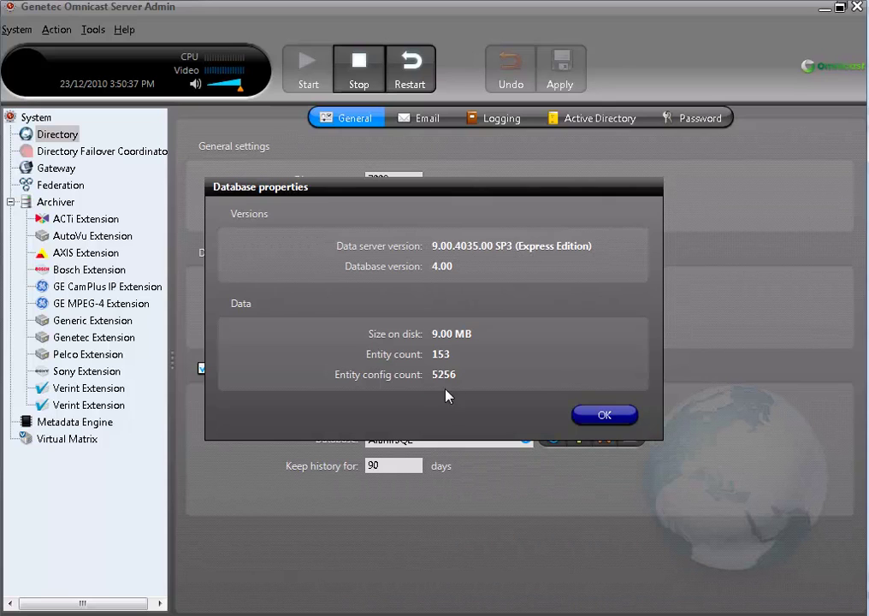
click(603, 414)
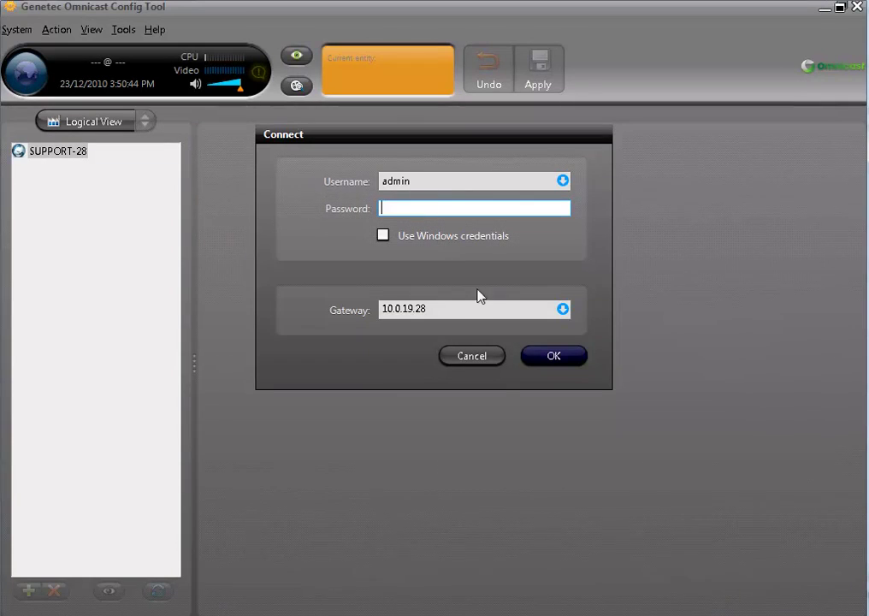
Connect to gateway 10.0.19.28 and switch to the Alarm Management view.
click(546, 355)
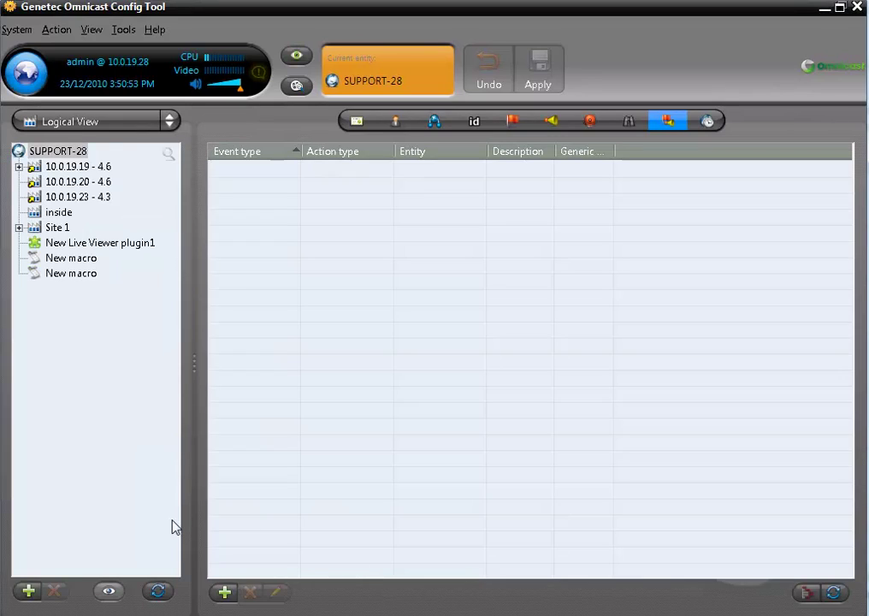
click(133, 123)
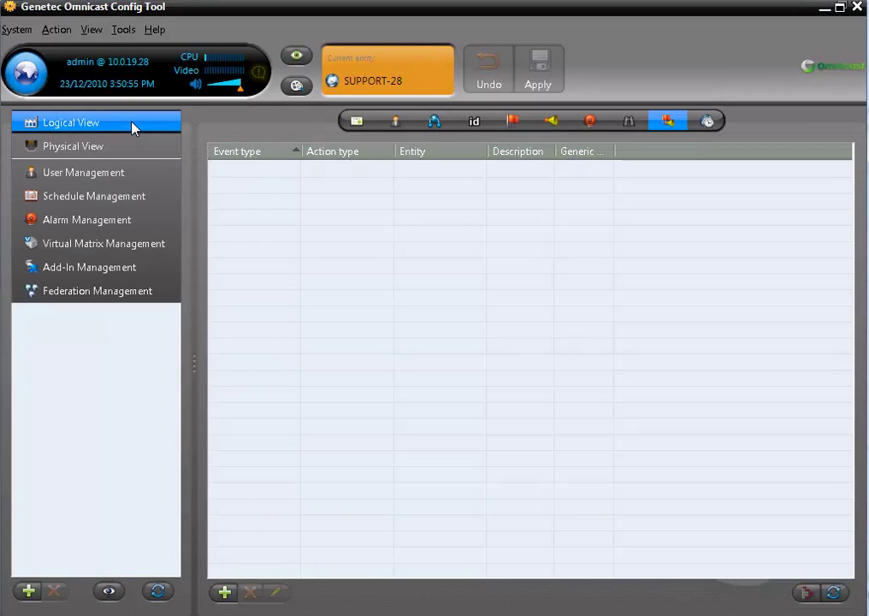
click(125, 222)
Delete GTAC Video Alarm from the Alarms list.
click(19, 167)
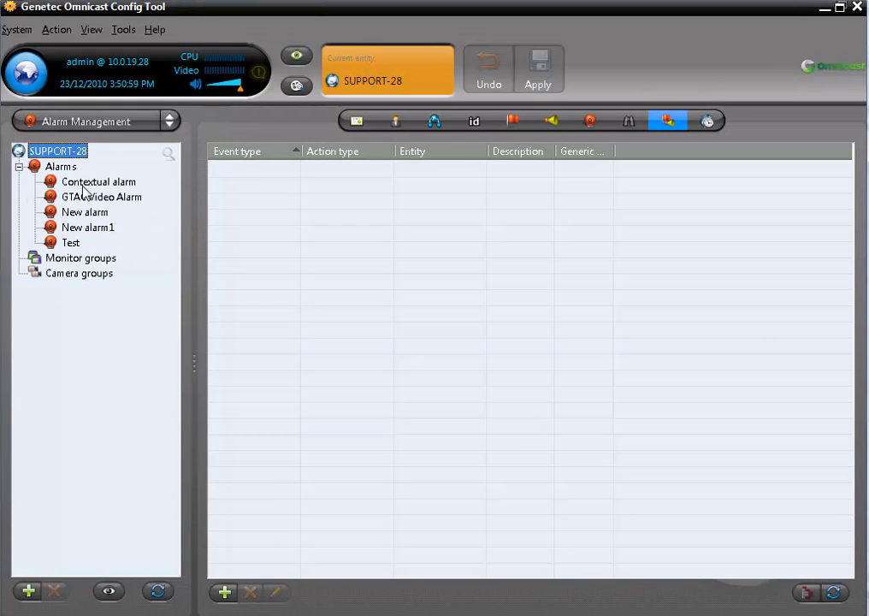
click(102, 199)
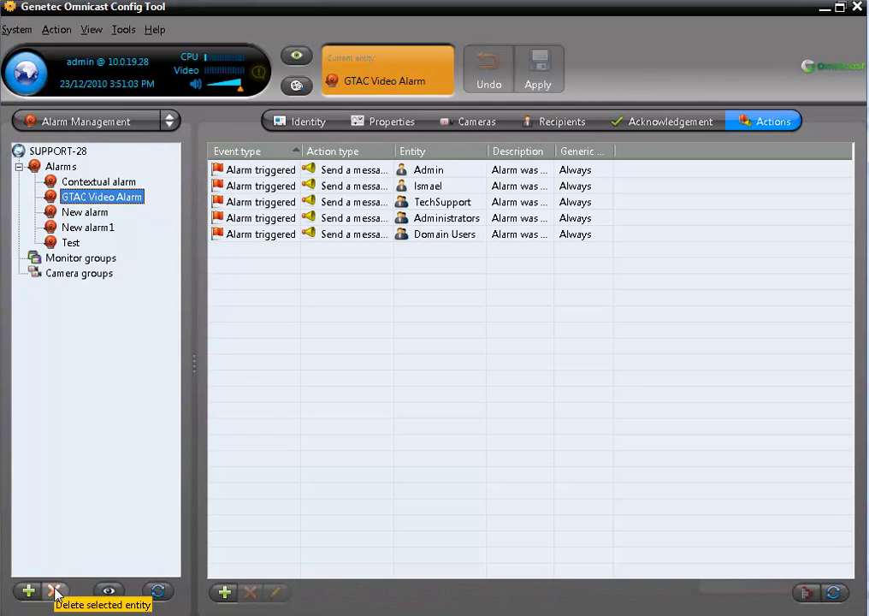
click(54, 591)
click(592, 345)
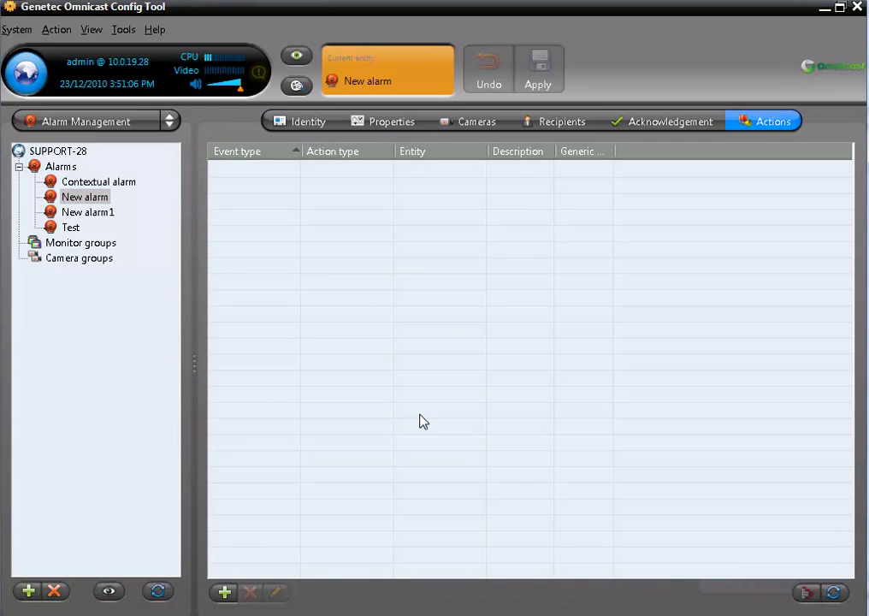
Recheck DirectorySQL properties, now showing 152 entities and 5211 entity configs.
key(alt+Tab)
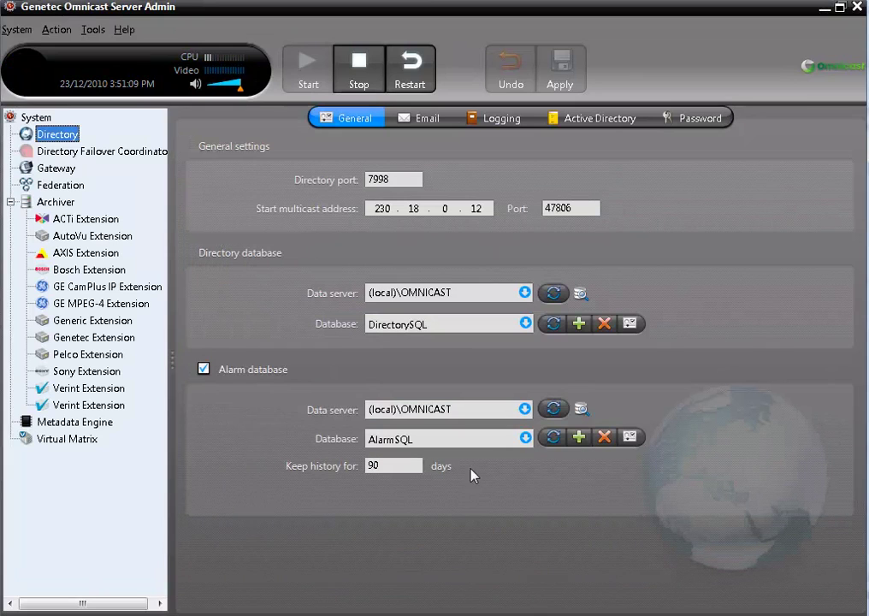
click(633, 324)
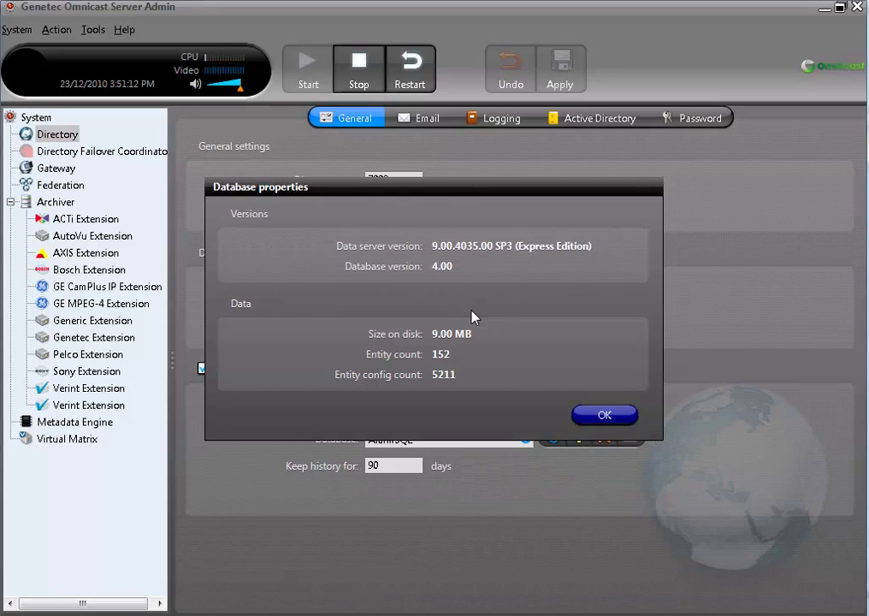
click(605, 416)
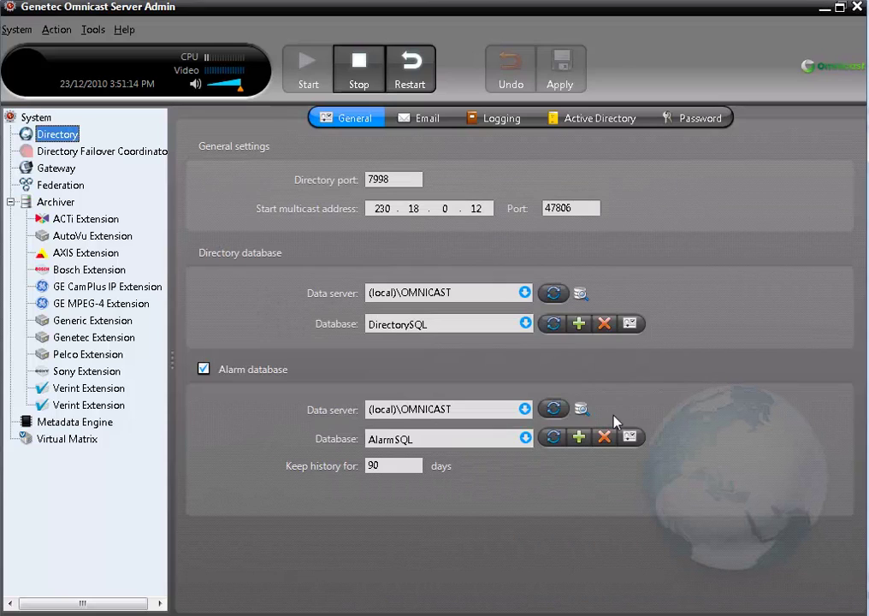
Stop the Directory service and run 'OmniBackup.exe -r' on the backup zip, confirming with y.
click(365, 78)
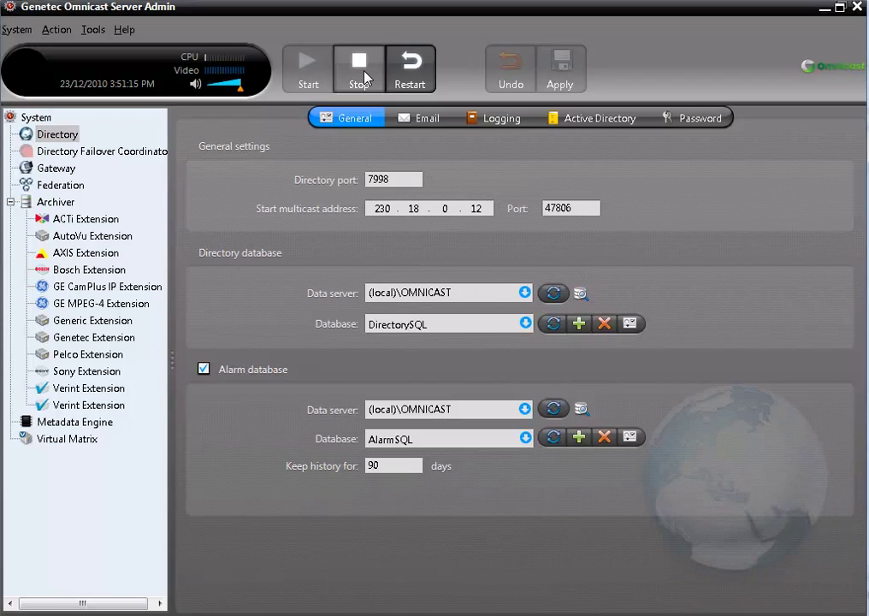
click(233, 611)
text(O)
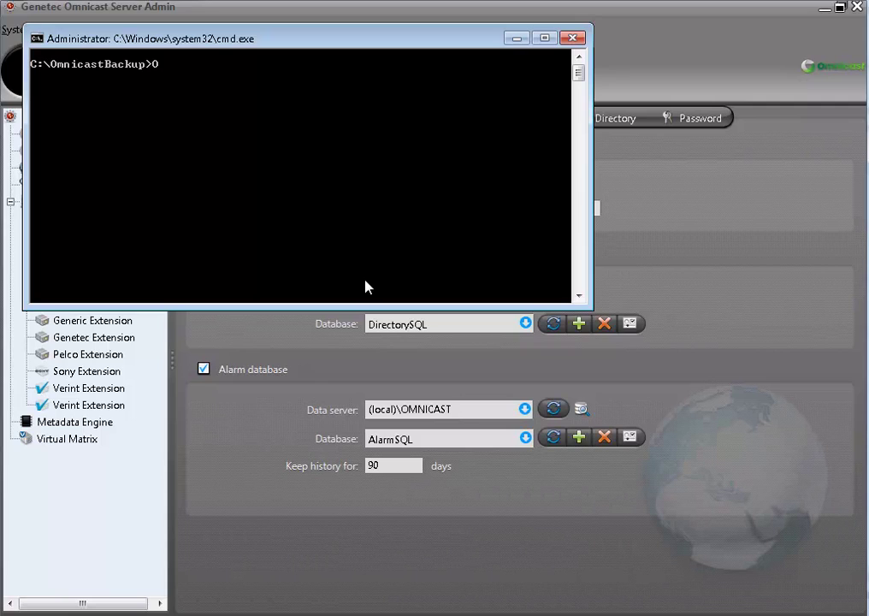
text(mni)
key(Tab)
text(-r C)
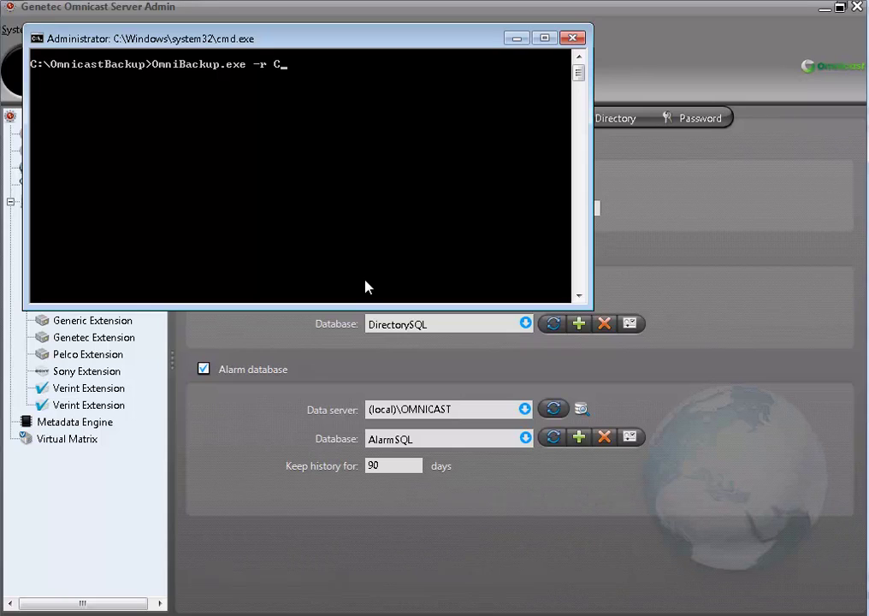
text(:\OmnicastBackup\)
key(Tab)
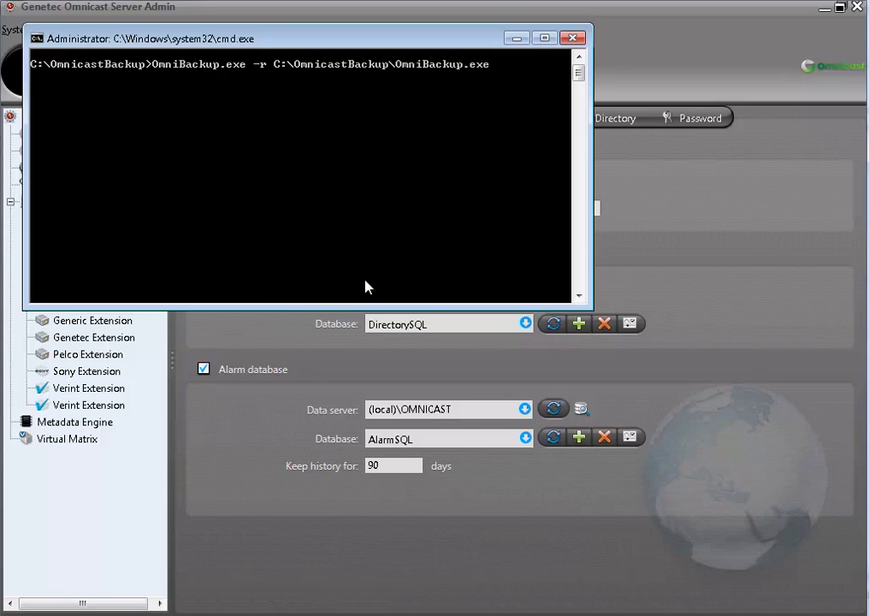
key(Tab)
key(Return)
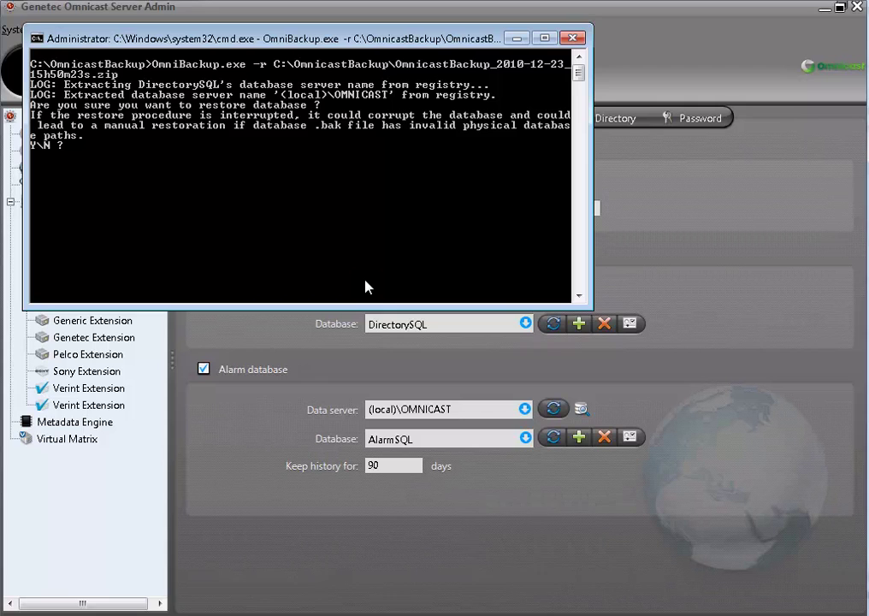
text(y)
key(Return)
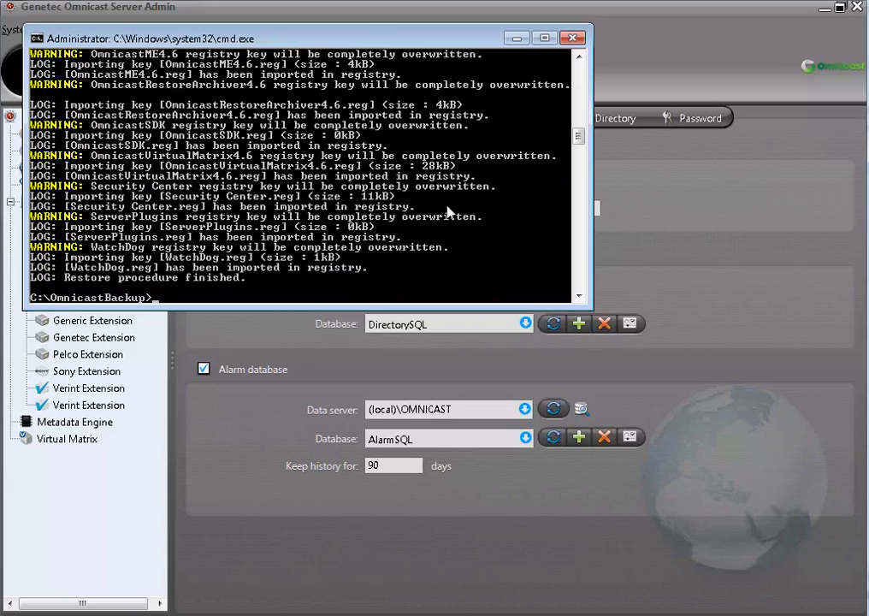
Restart the Omnicast services and confirm DirectorySQL shows 153 entities and 5256 entity configs.
click(519, 39)
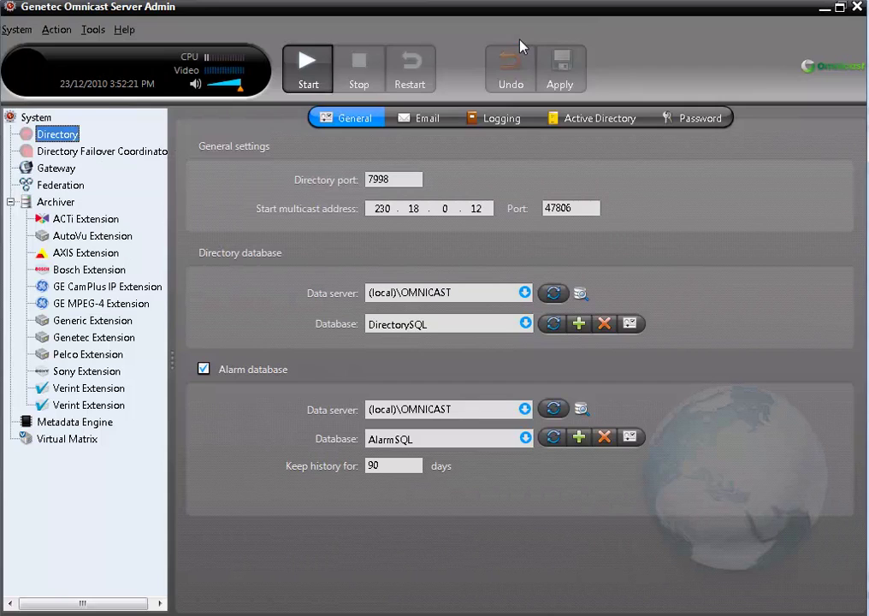
click(320, 68)
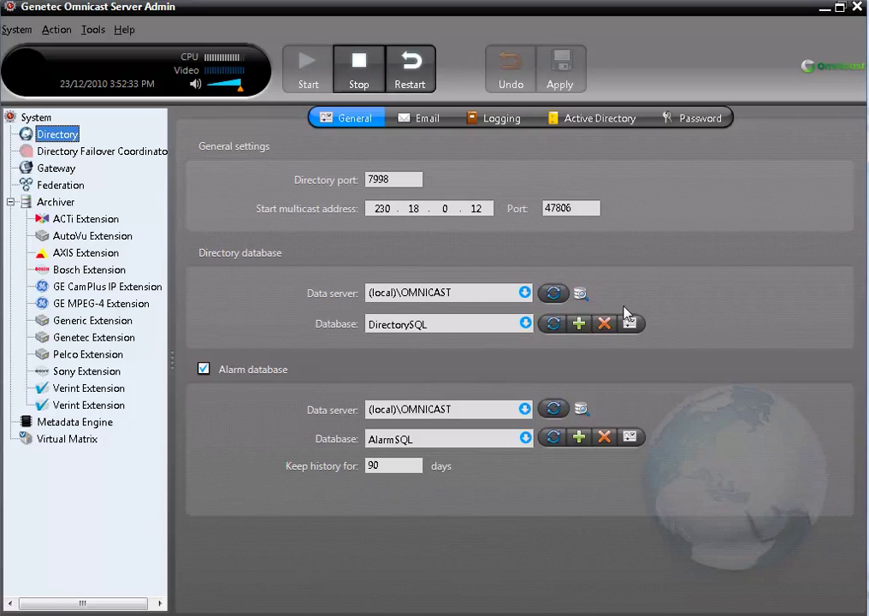
click(630, 322)
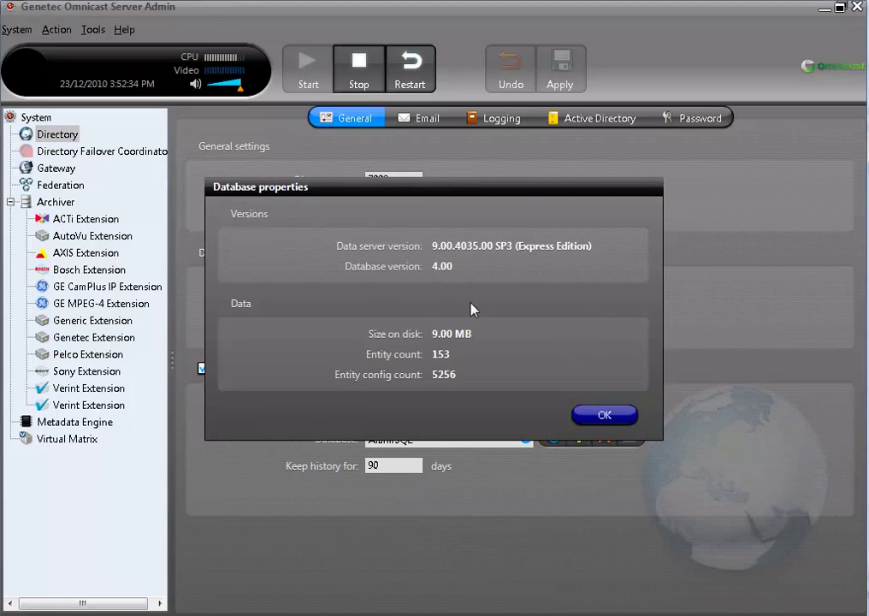
click(604, 416)
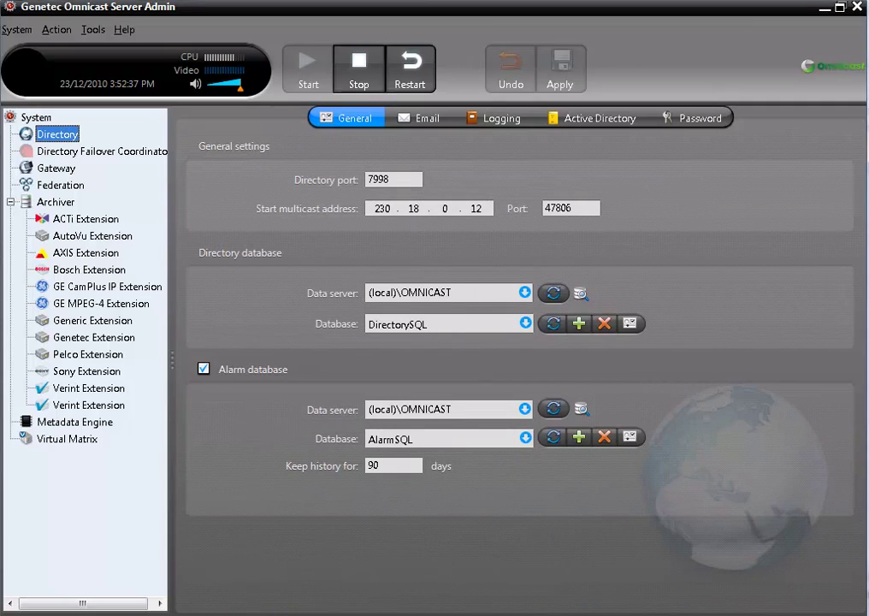
In Config Tool's Alarm Management view, confirm GTAC Video Alarm is back under Alarms.
key(alt+Tab)
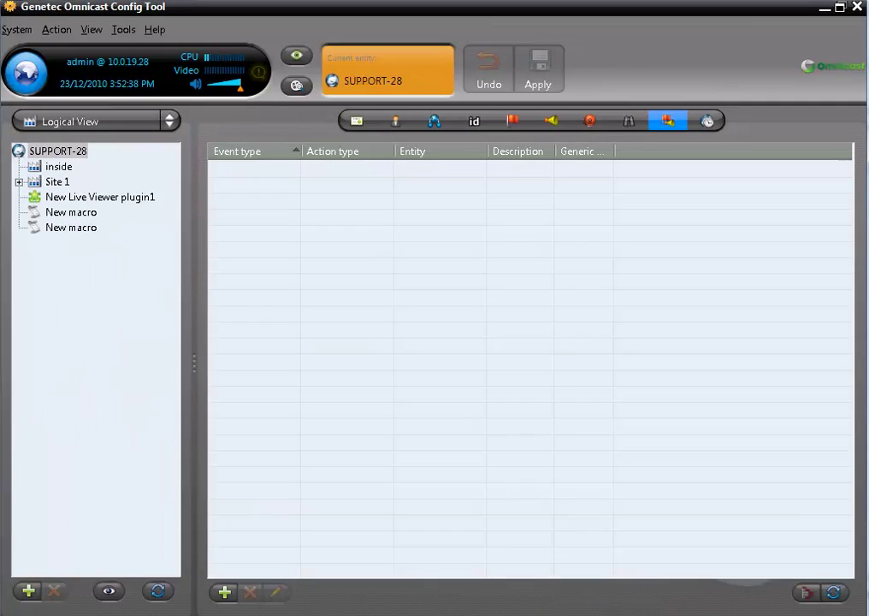
click(129, 122)
click(88, 220)
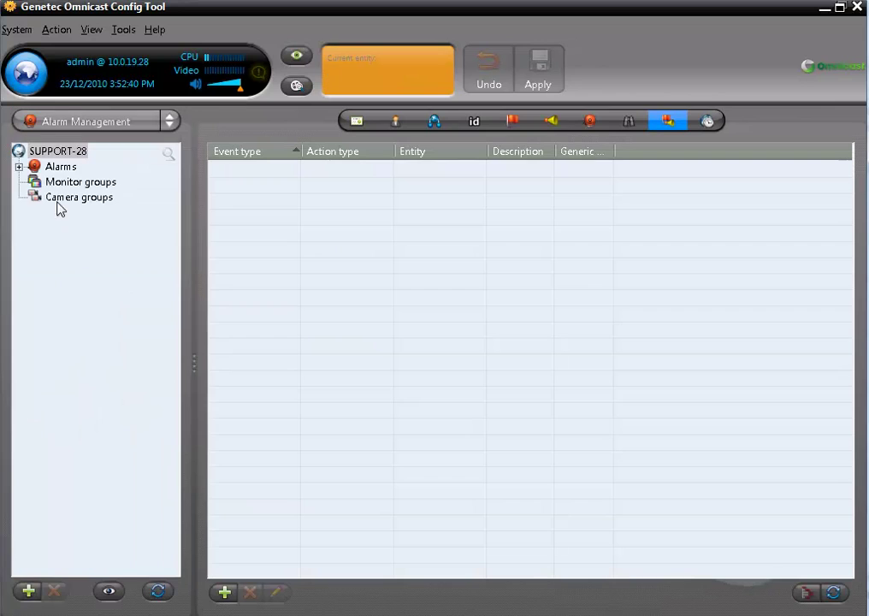
click(18, 166)
click(96, 199)
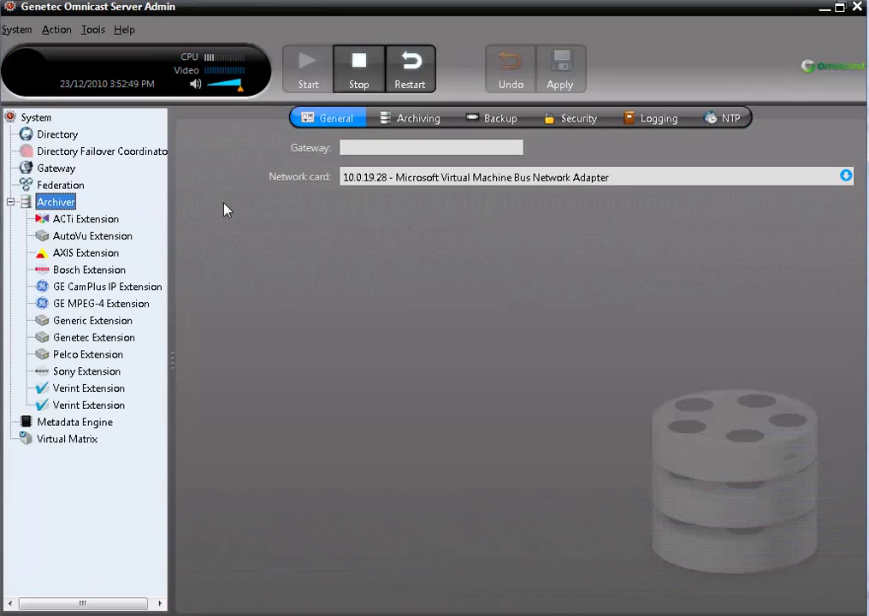
Review the Archiver's VideoArchiveSQL archiving settings, then return to the command prompt.
click(409, 130)
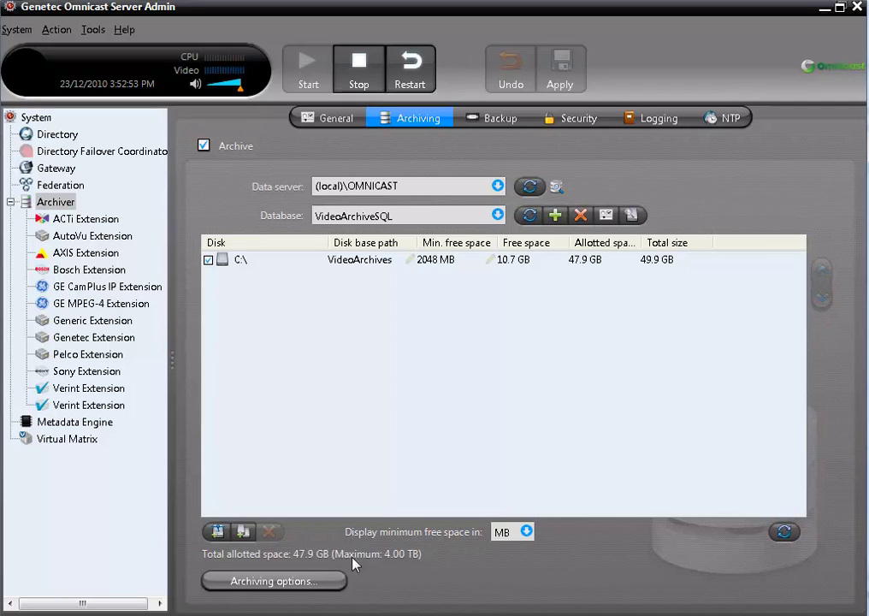
key(alt+Tab)
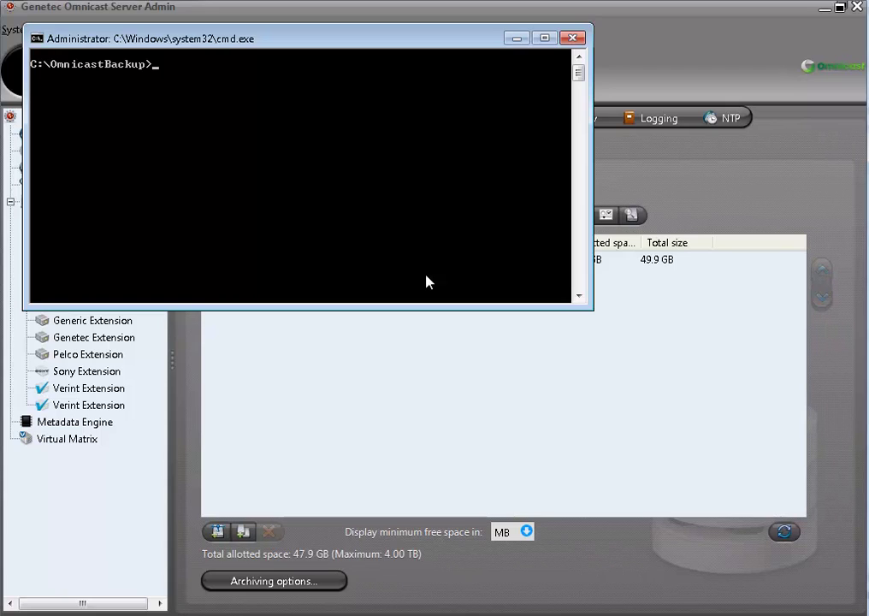
Run OmniBackup.exe -b C:\Backup -db -d DirectorySQL -d VideoArchiveSQL -reg to create the backup zip.
text(Omni)
key(Tab)
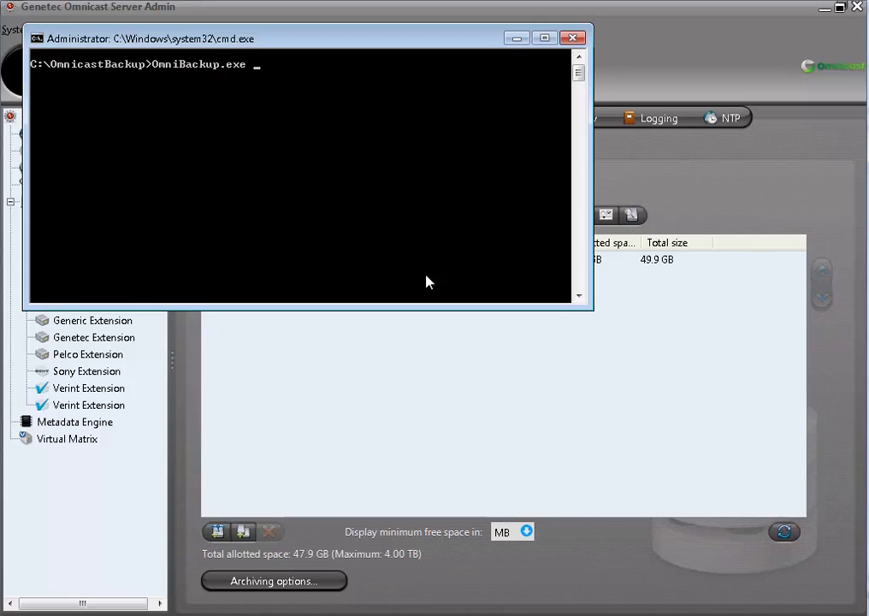
text(-b C:\Backup)
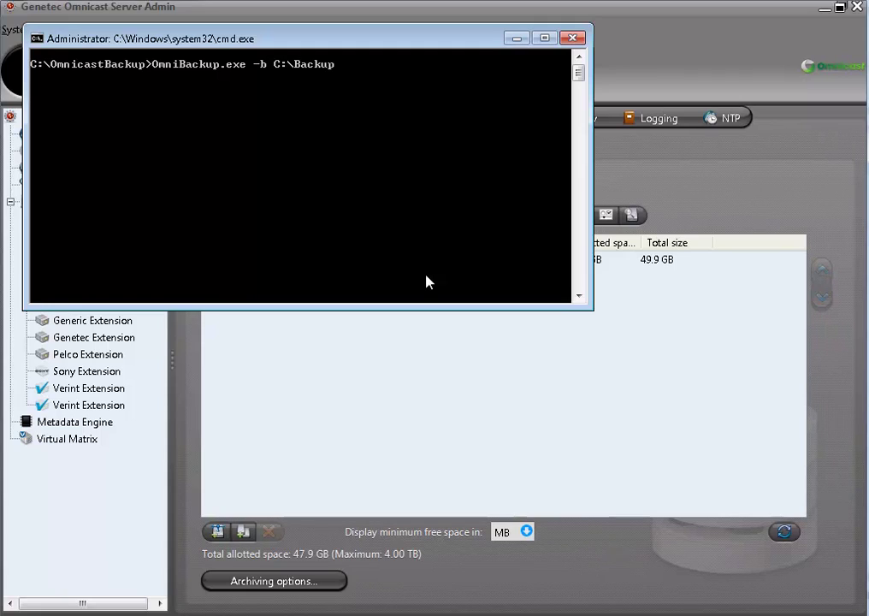
text( -db -d)
text(DirectorySQ)
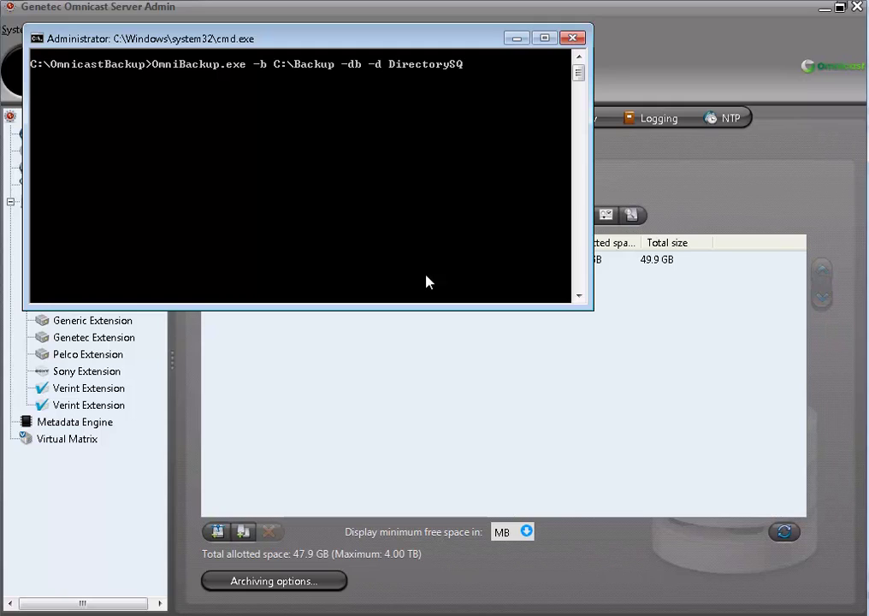
text(L -d VideoArchive)
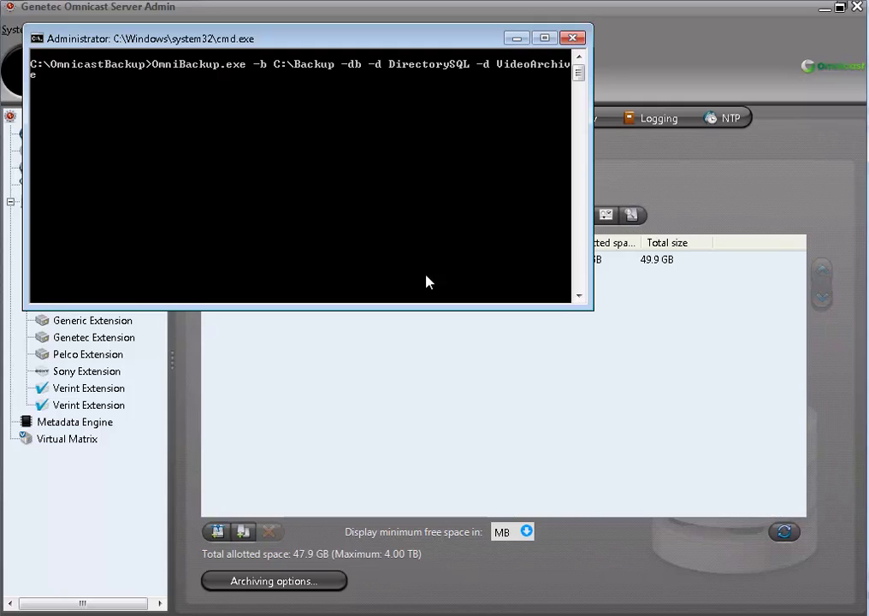
text(SQL -reg)
key(Return)
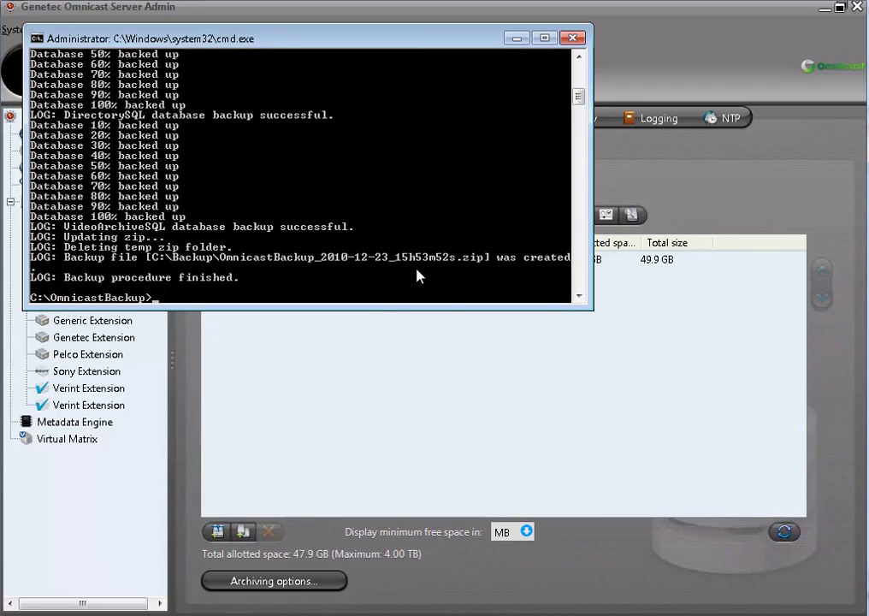
key(alt+F4)
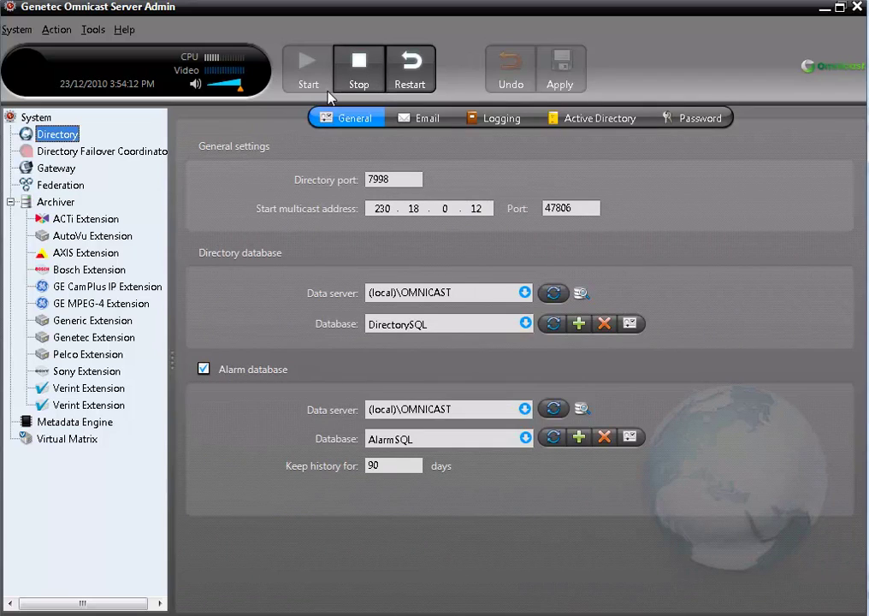
Stop the running Omnicast services in Server Admin.
click(355, 84)
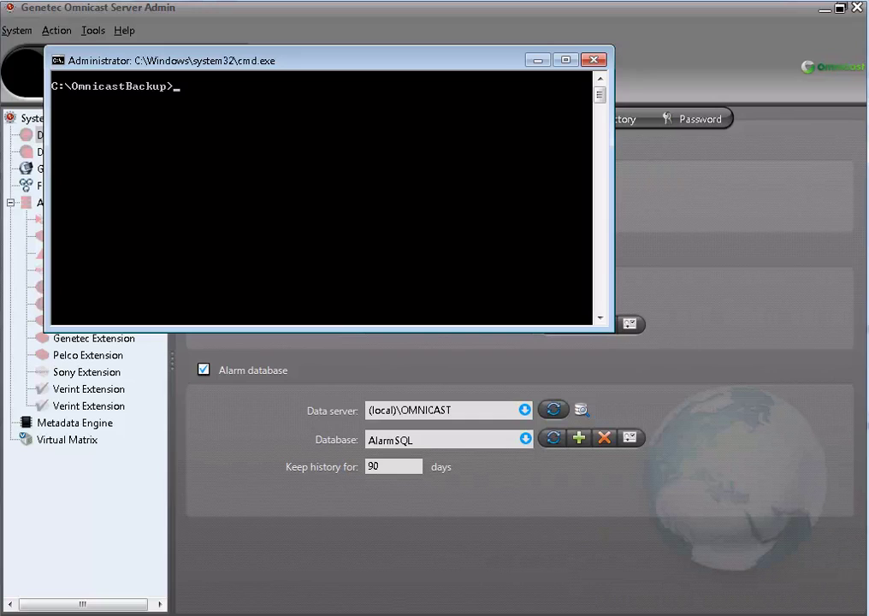
Run OmniBackup.exe -r on C:\Backup\OmnicastBackup_2010-12-23_15h53m52s.zip and confirm the database restore with y.
text(OmniBackup.exe -r)
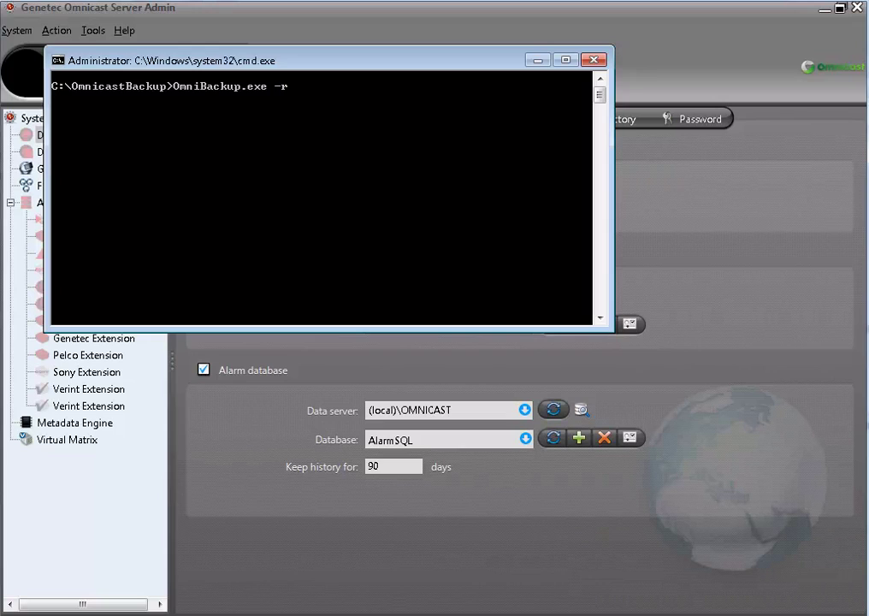
text( C:\Backup\)
key(Tab)
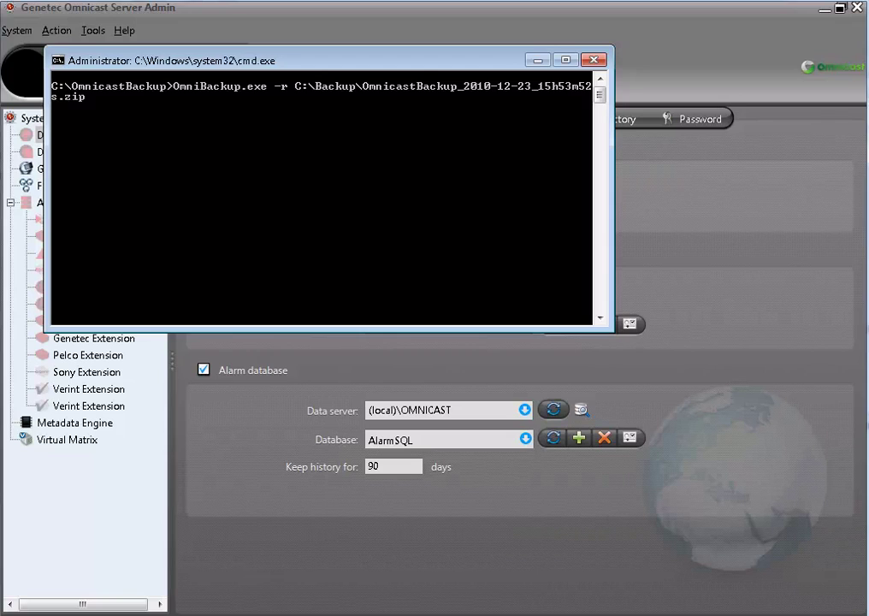
key(Return)
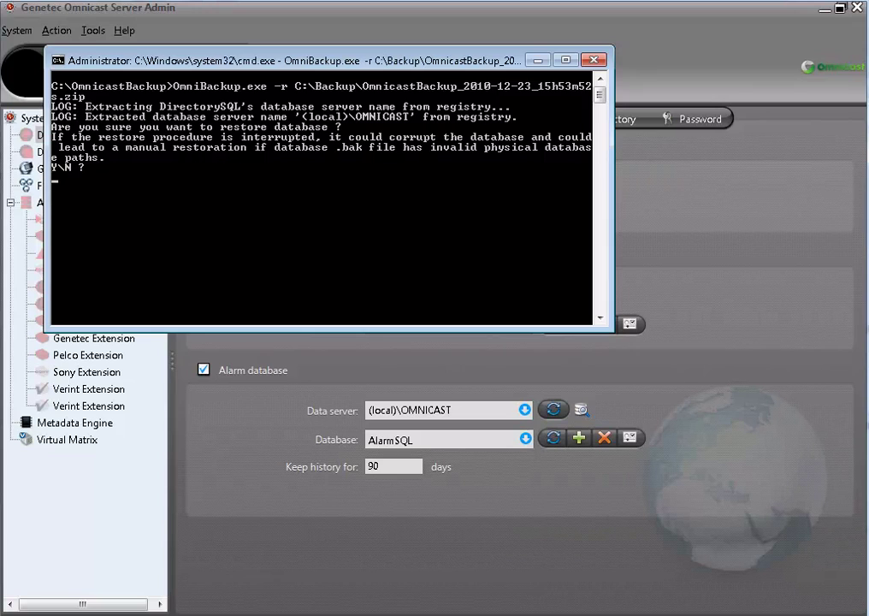
text(y)
key(Return)
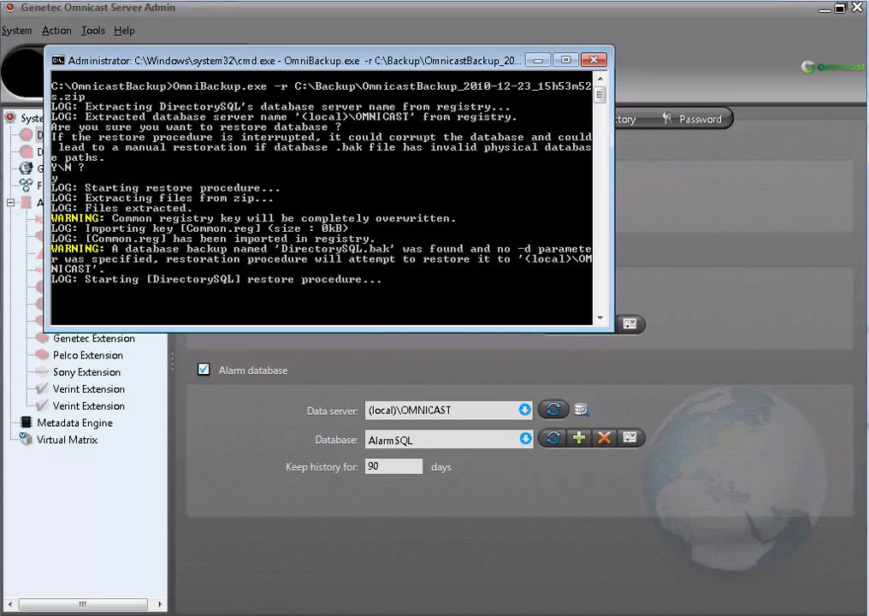